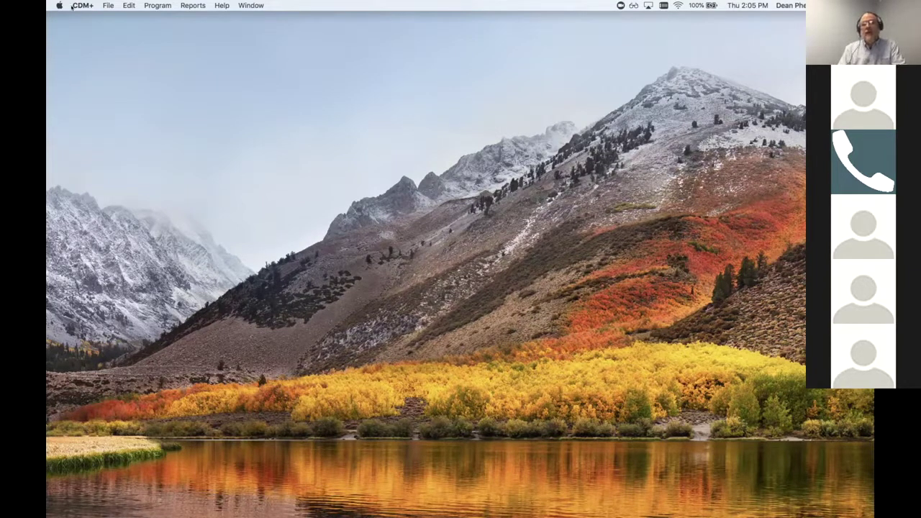
Open the Giving Unit Records window from Program > Contributions > Giving Unit Records
left_click(159, 6)
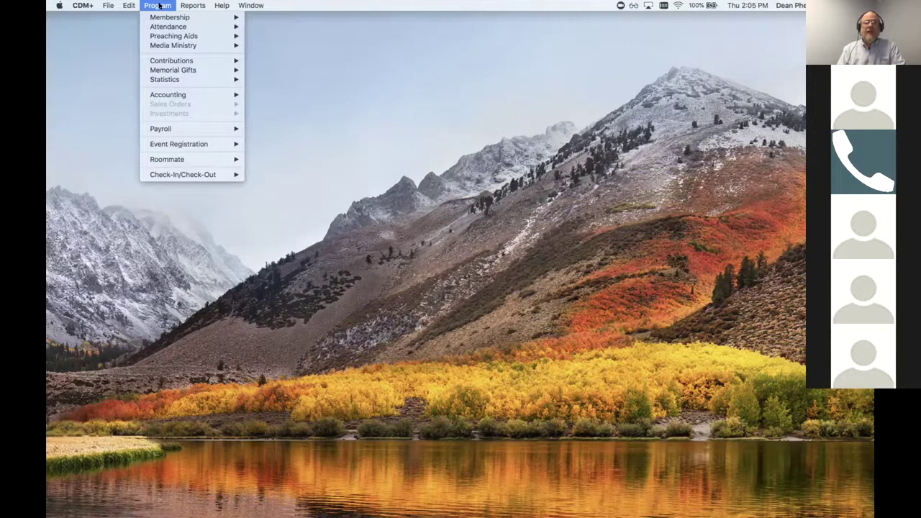
mouse_move(172, 61)
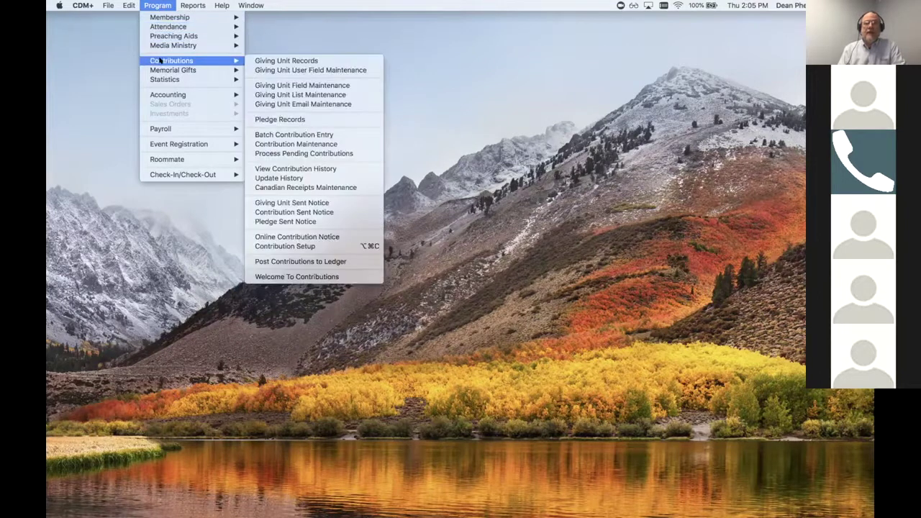
left_click(280, 61)
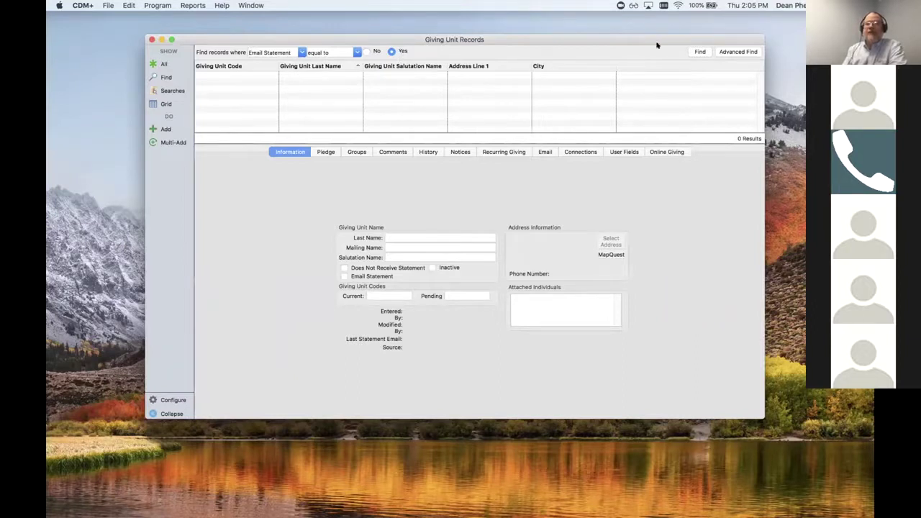
Run the Email Statement = Yes search (11 units) and show one unit's statement email addresses
left_click(701, 51)
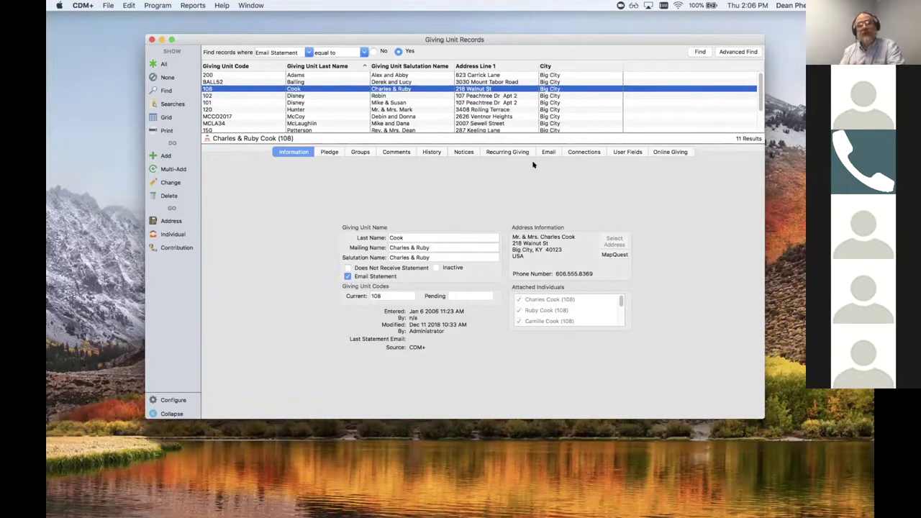
left_click(549, 150)
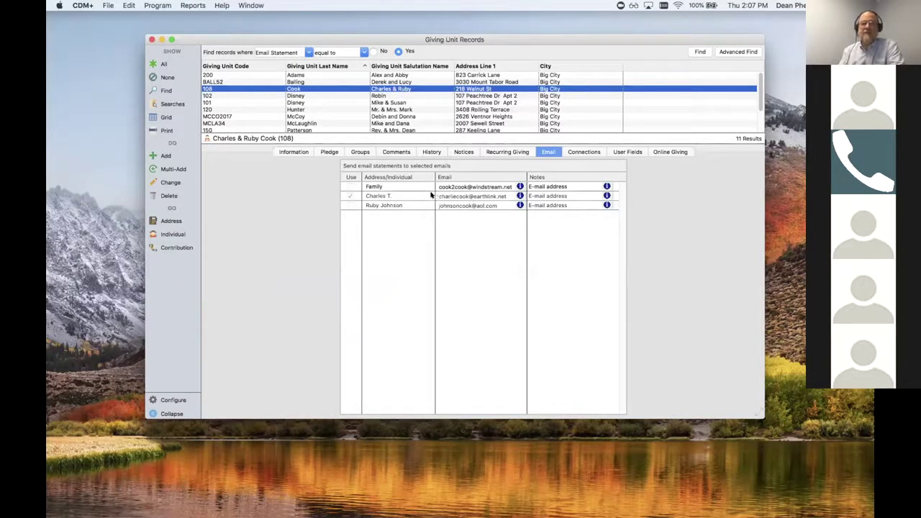
Tick Use for the unit's third email address, save the record, and return to Information
left_click(172, 182)
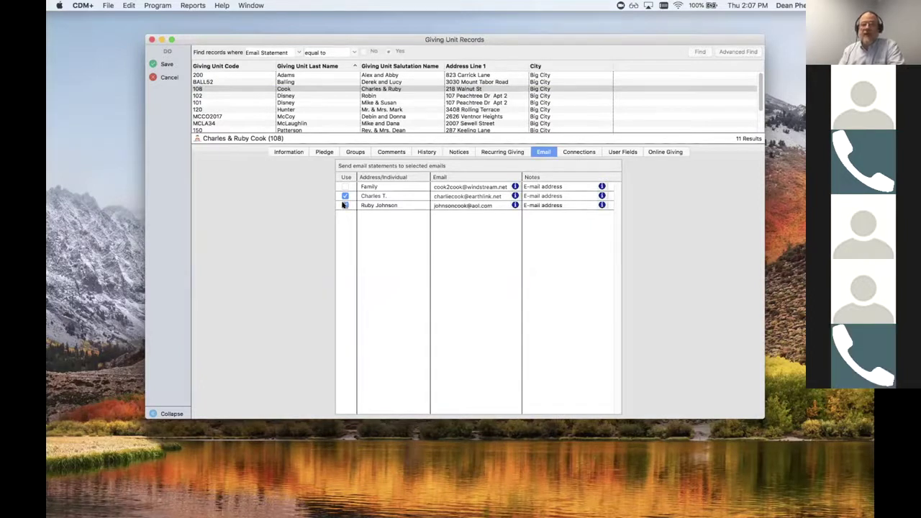
left_click(345, 205)
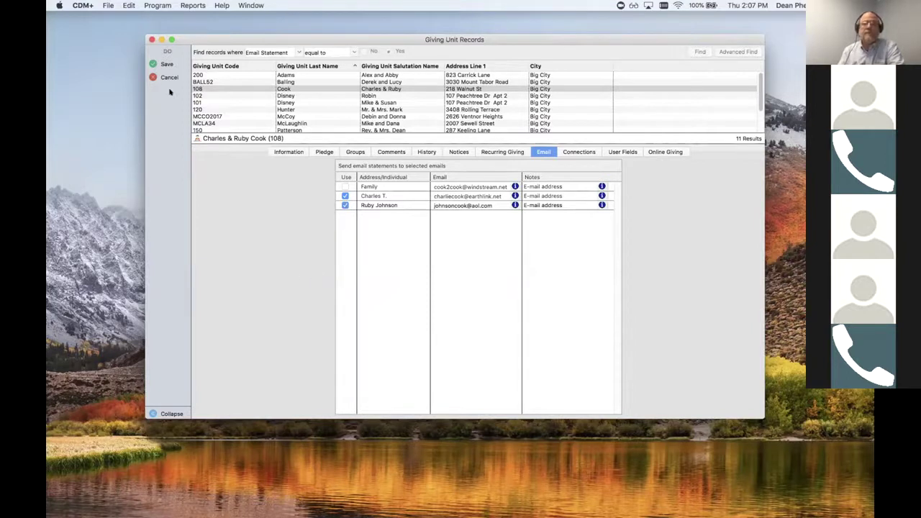
left_click(165, 64)
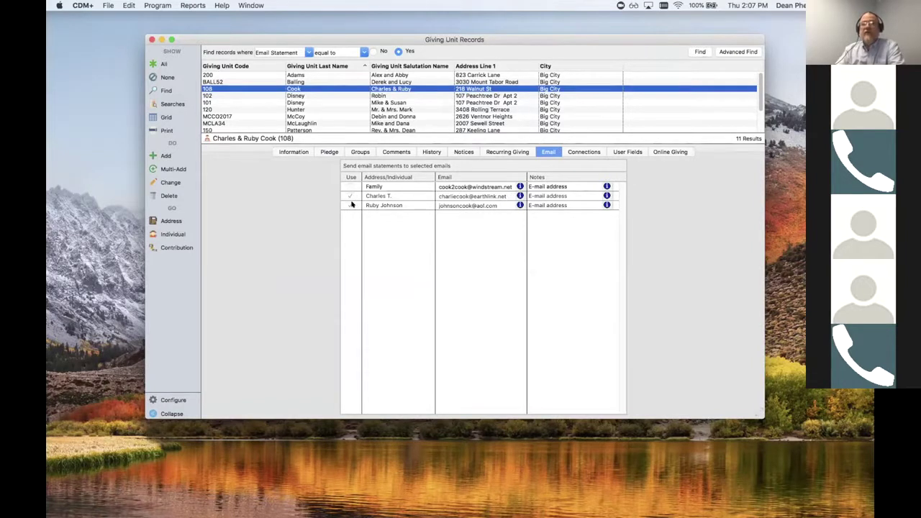
left_click(352, 205)
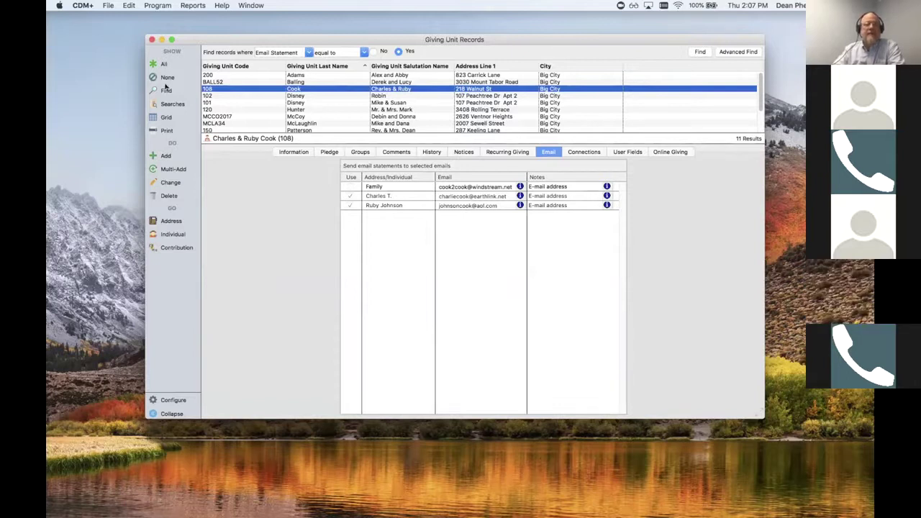
left_click(295, 151)
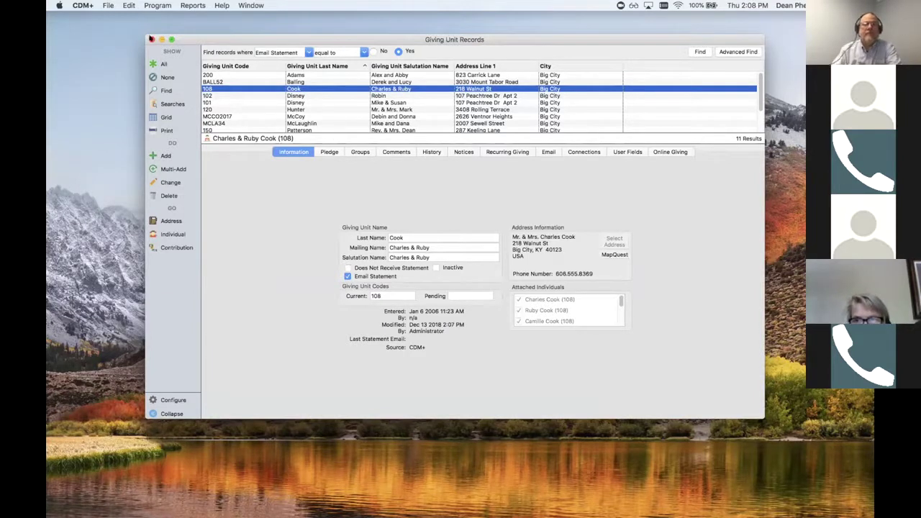
Move the Giving Unit Records window aside and bring up Reports > Contribution Reports > Statements/Receipts
left_click_drag(257, 38, 29, 27)
left_click(193, 6)
mouse_move(216, 61)
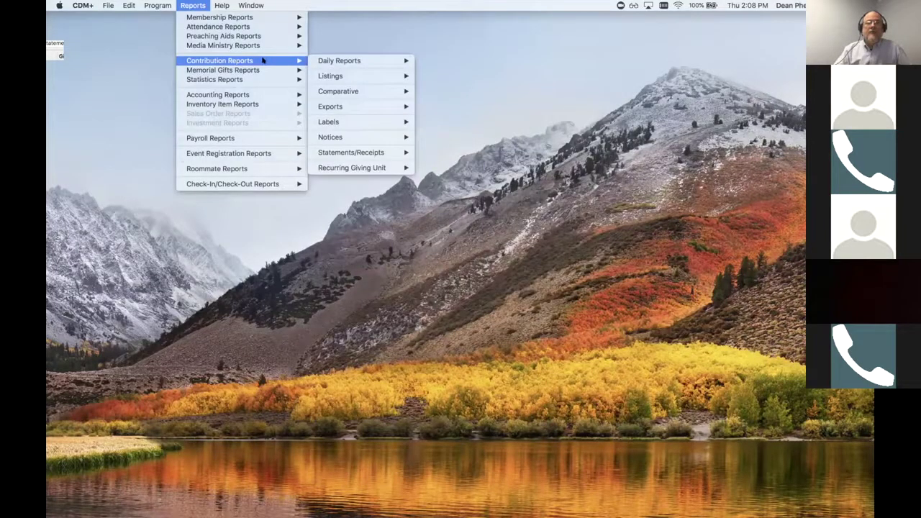
mouse_move(350, 150)
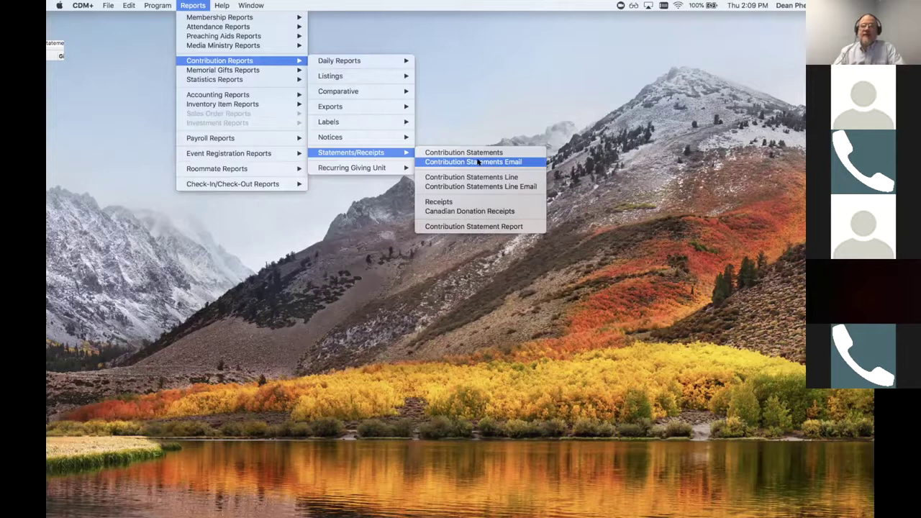
Start the Contribution Statements Email report for contributions from 1/1/2018 to 12/31/2018
left_click(478, 161)
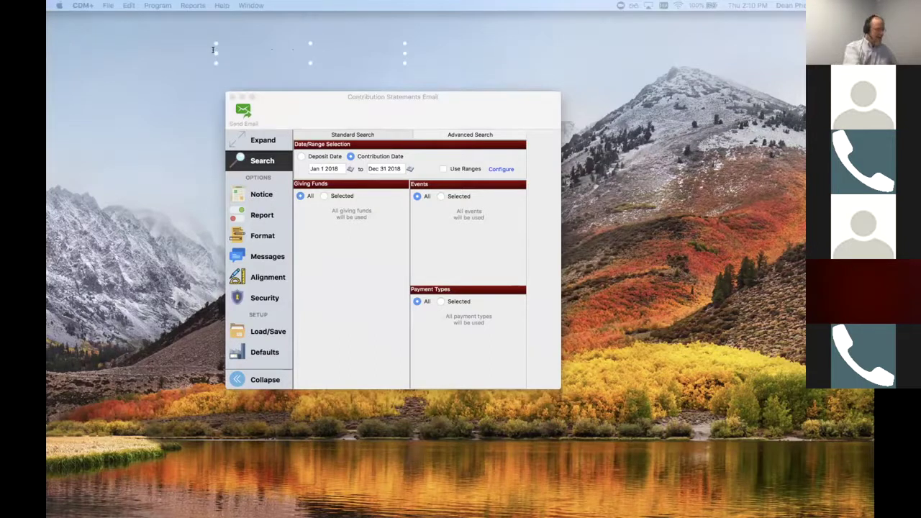
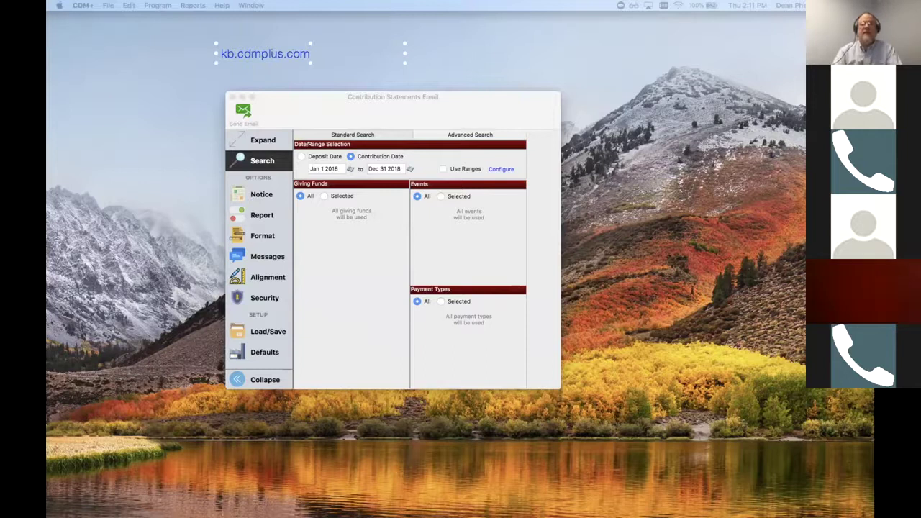
key("Delete")
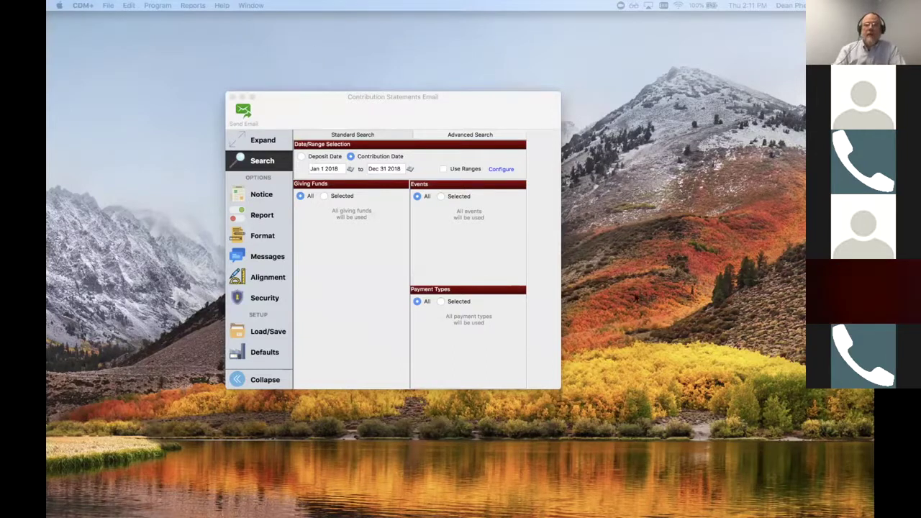
left_click(439, 99)
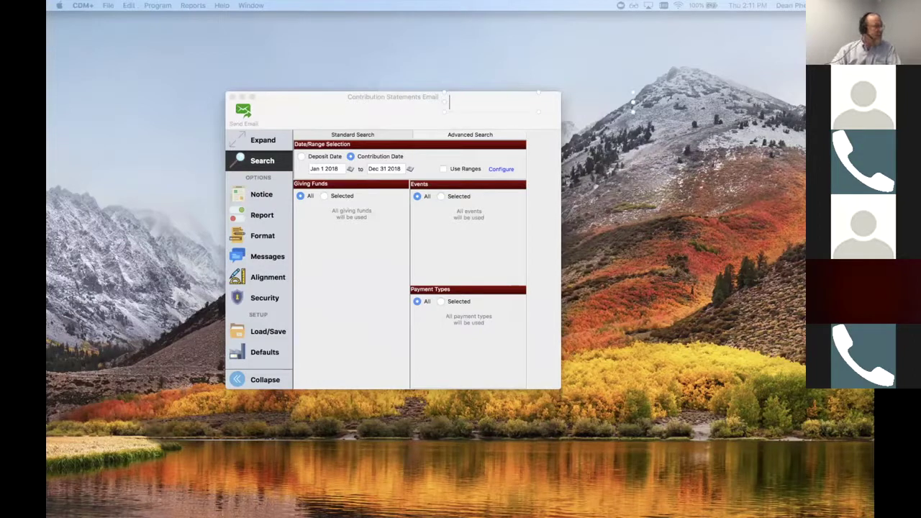
left_click(268, 360)
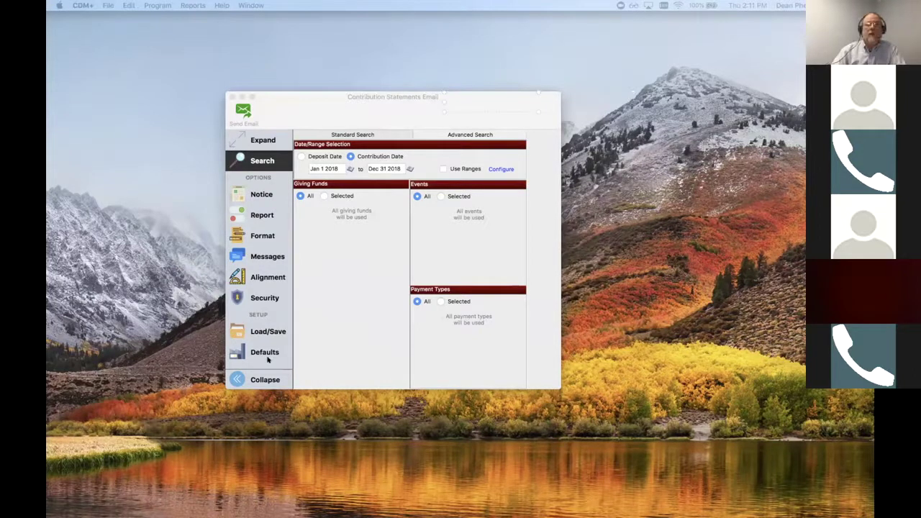
left_click(350, 101)
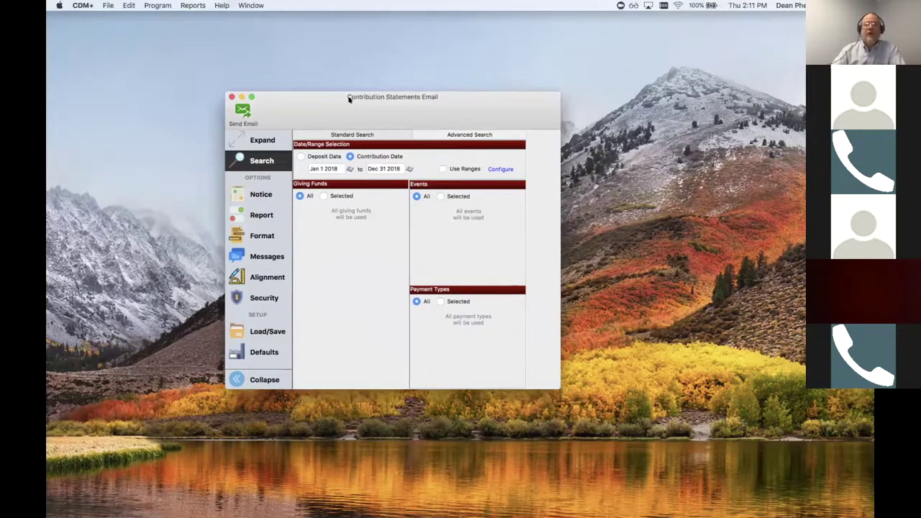
Edit the Giving Statement Email Notice with date, salutation field and 2018 thank-you text, then close it
left_click(257, 194)
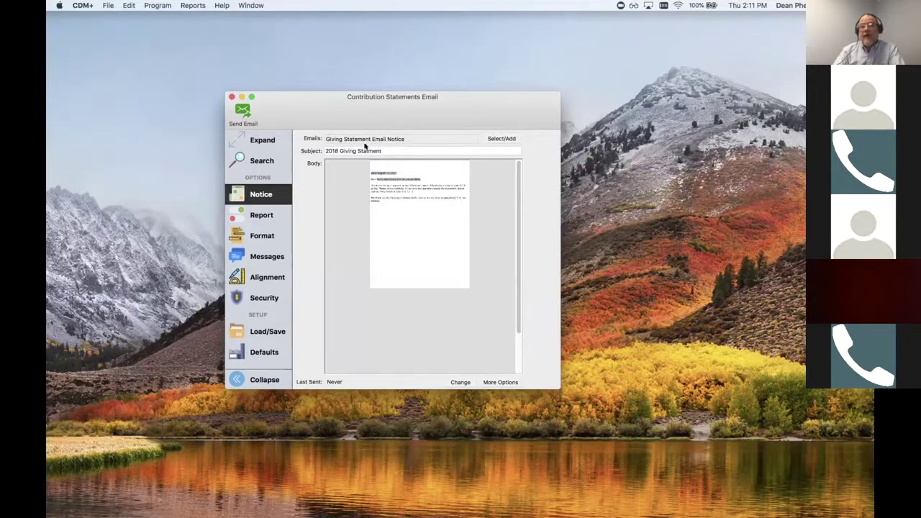
left_click(461, 379)
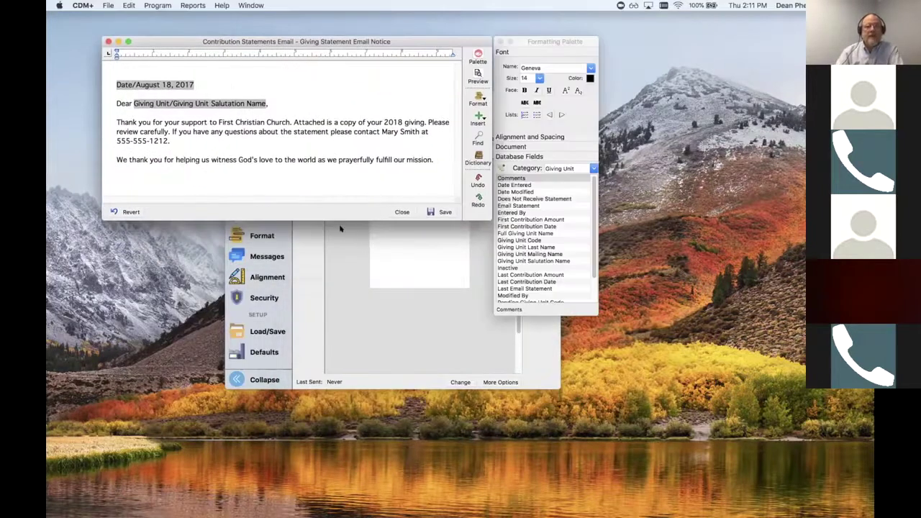
left_click_drag(342, 218, 348, 295)
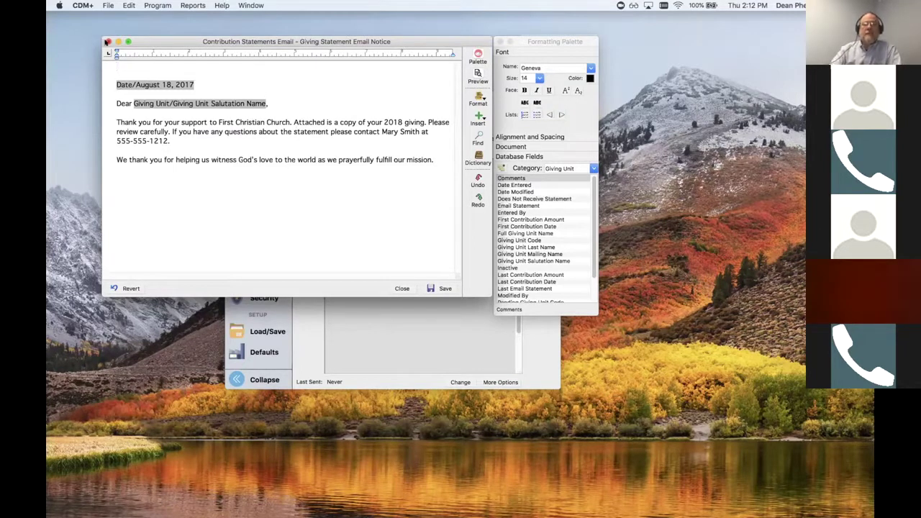
left_click(106, 41)
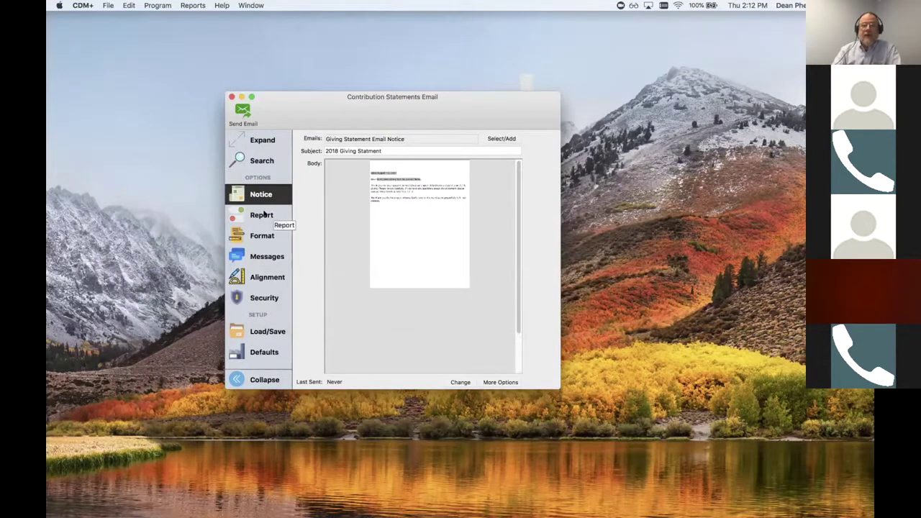
Set the Report pane's Selected columns to General Fund 2017 and Building Fund
left_click(265, 215)
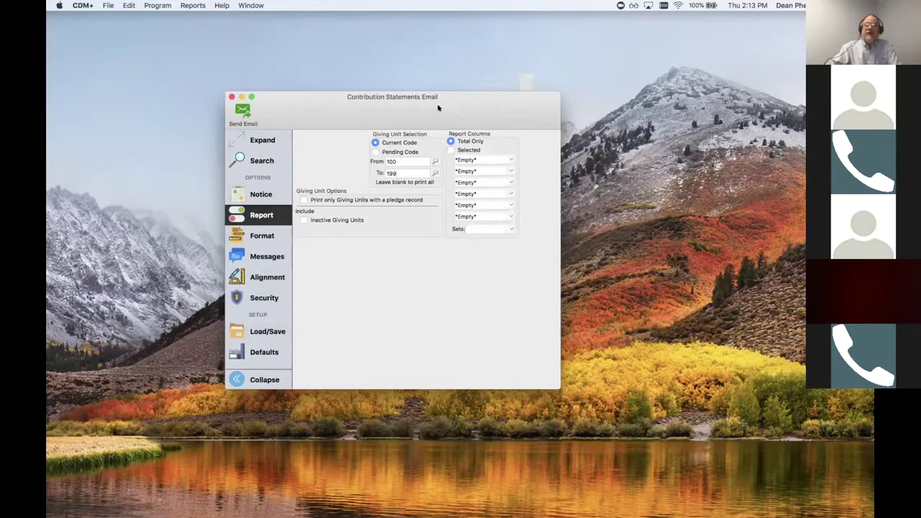
left_click(450, 150)
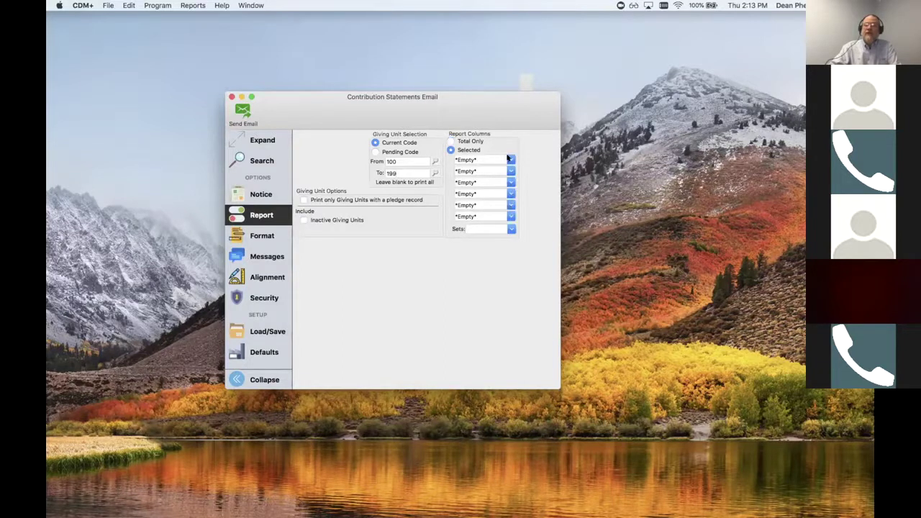
left_click(506, 159)
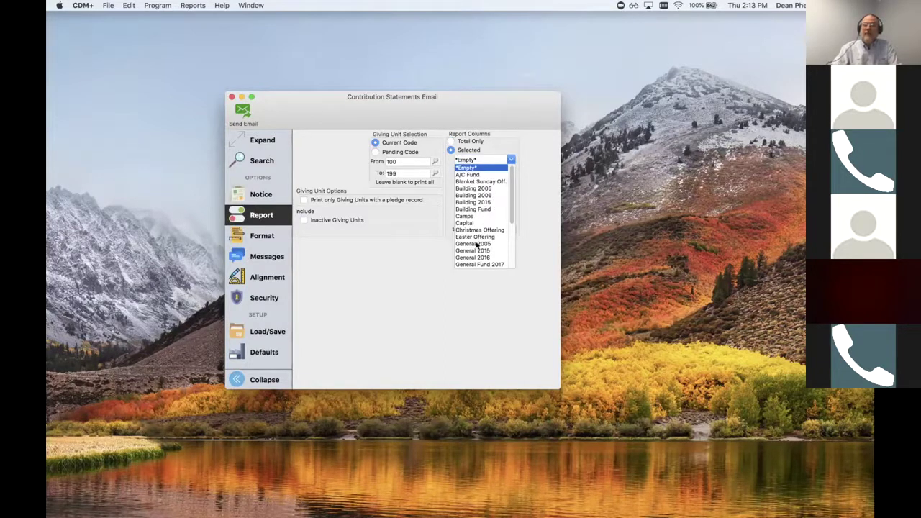
left_click(479, 265)
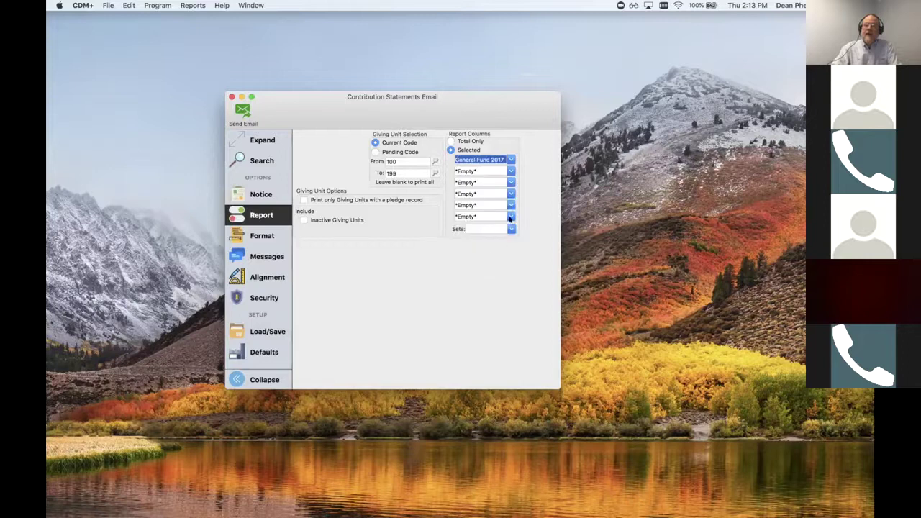
left_click(511, 171)
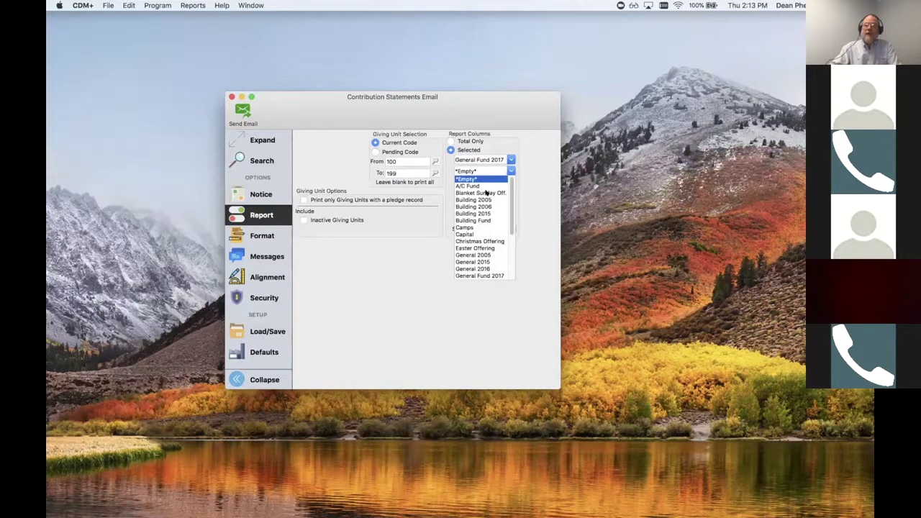
left_click(469, 220)
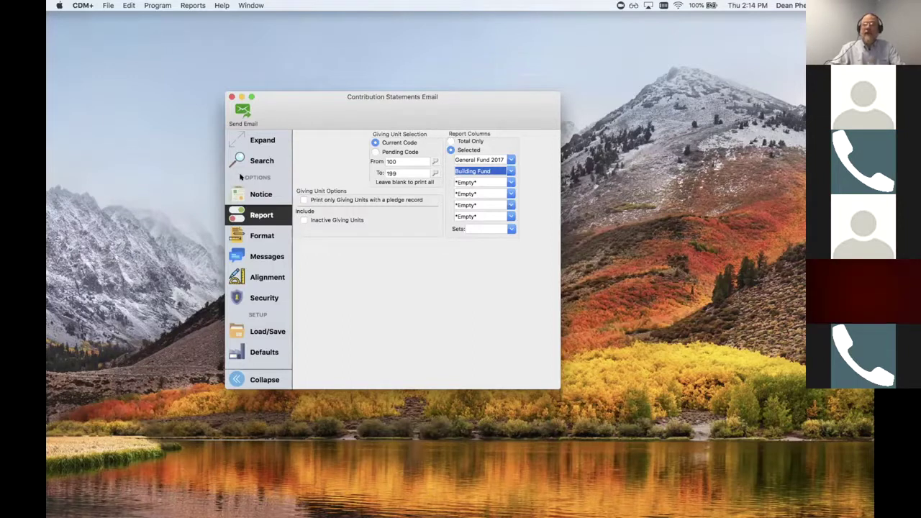
In Format, uncheck Search Description and check Memos, Notes and Print Date Range
left_click(259, 237)
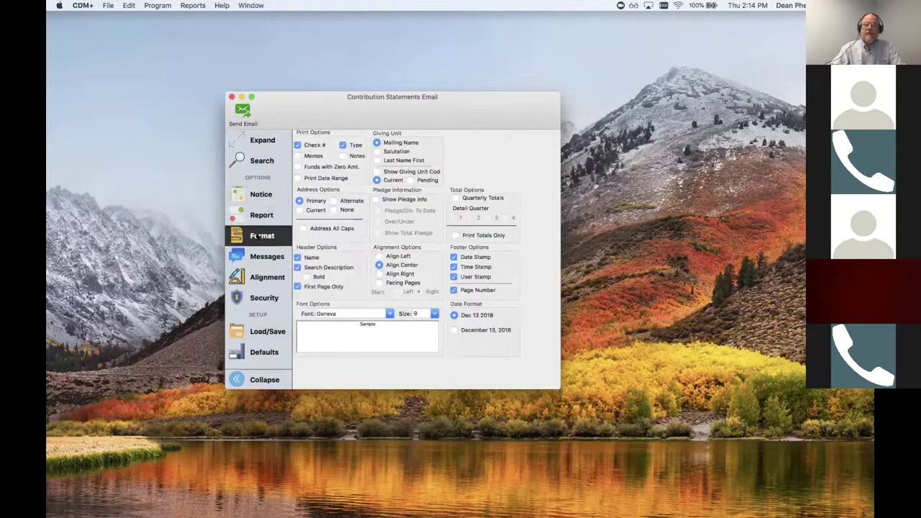
left_click(297, 267)
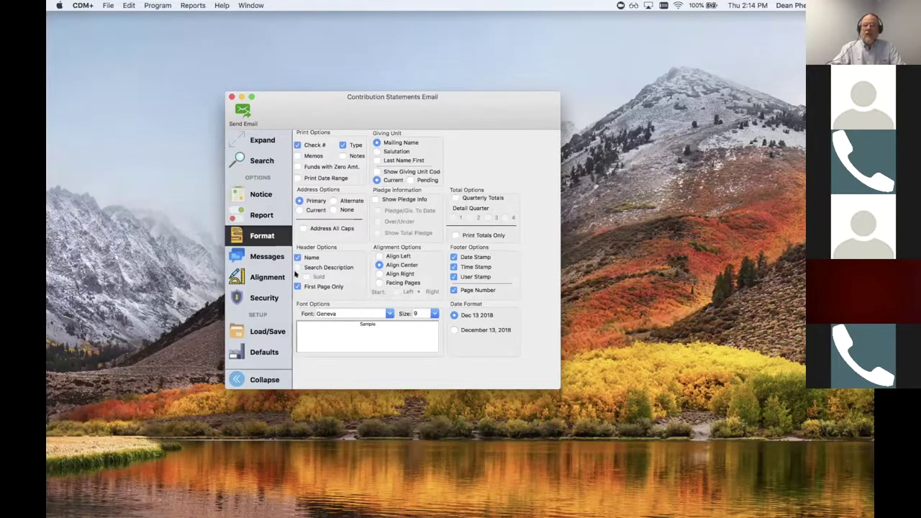
left_click(296, 156)
left_click(341, 156)
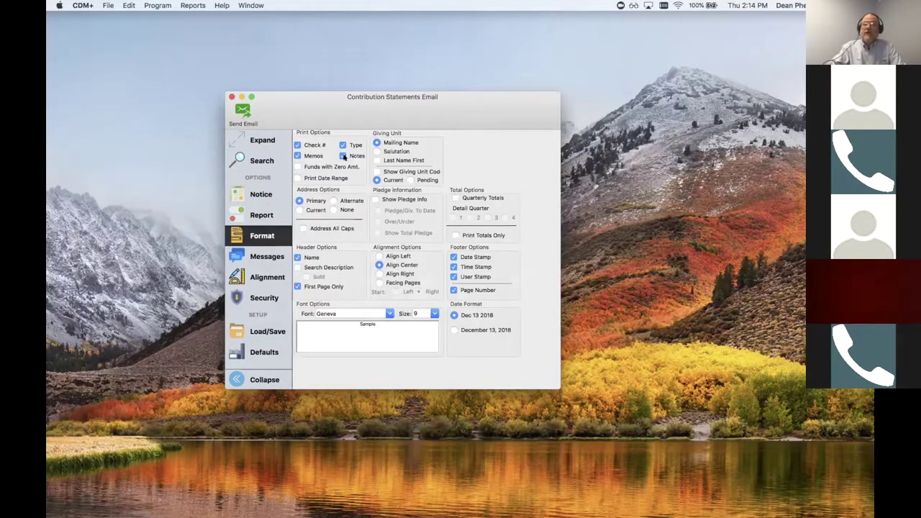
left_click(297, 178)
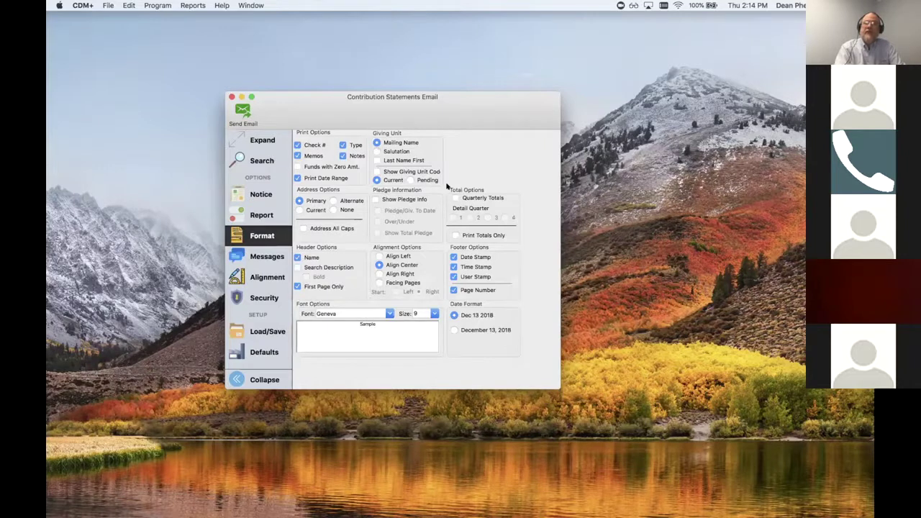
left_click(190, 5)
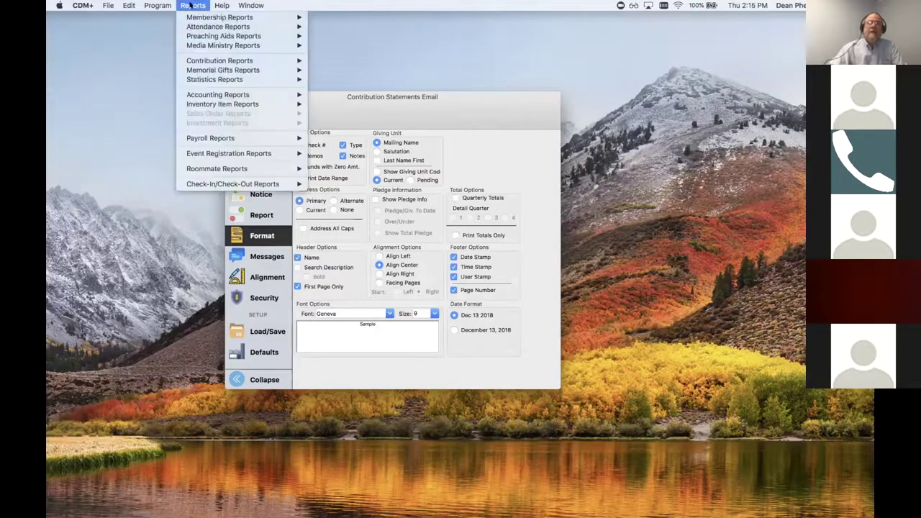
mouse_move(229, 60)
mouse_move(329, 152)
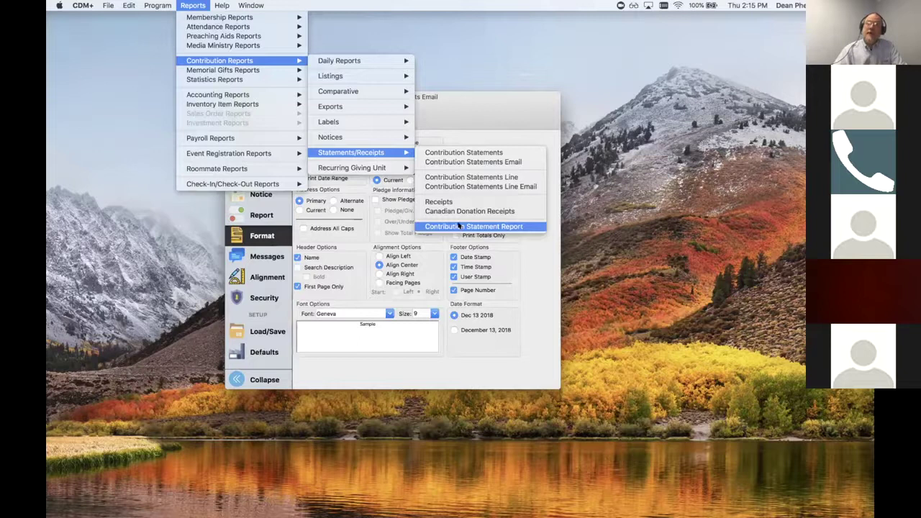
left_click(458, 226)
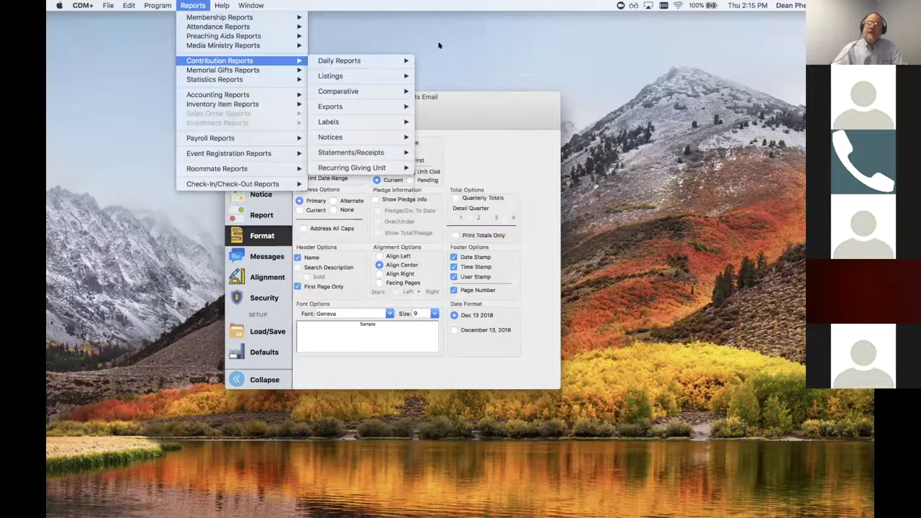
left_click(439, 99)
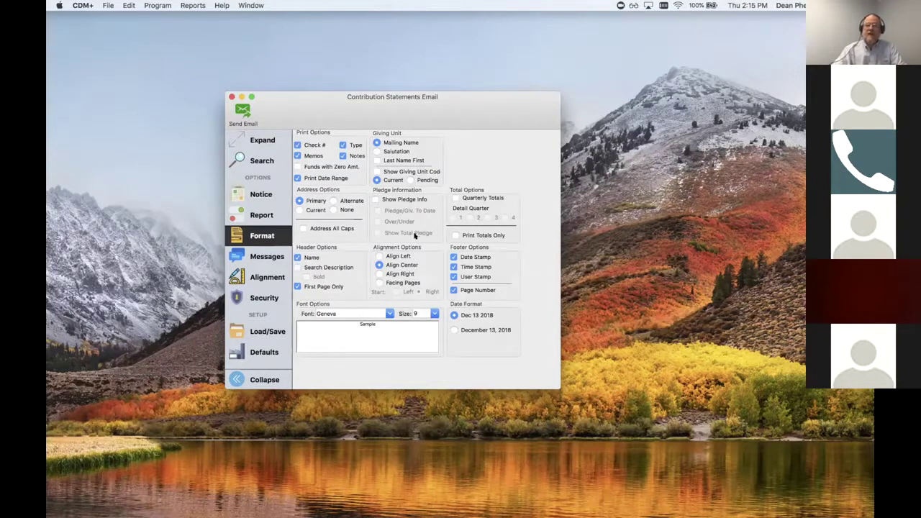
Show the Messages pane and briefly select the Non Giver Message text
left_click(265, 257)
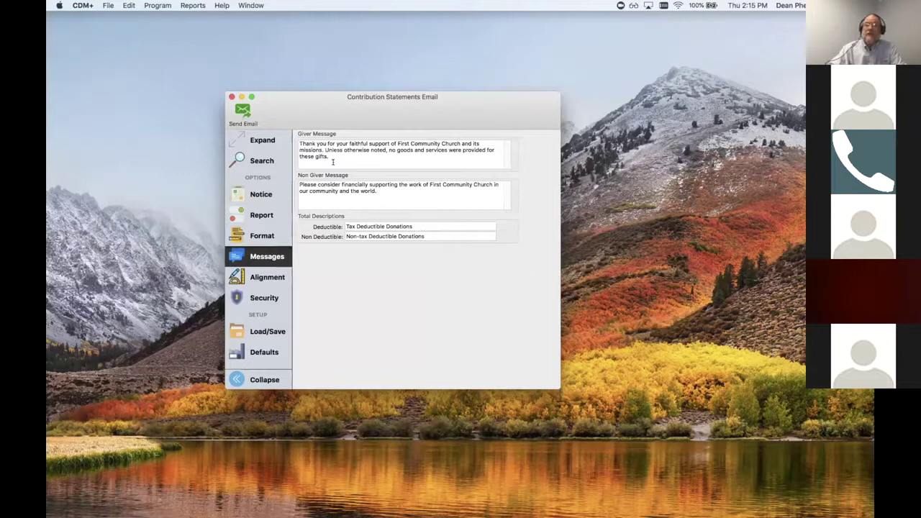
left_click_drag(301, 182, 380, 190)
left_click(380, 190)
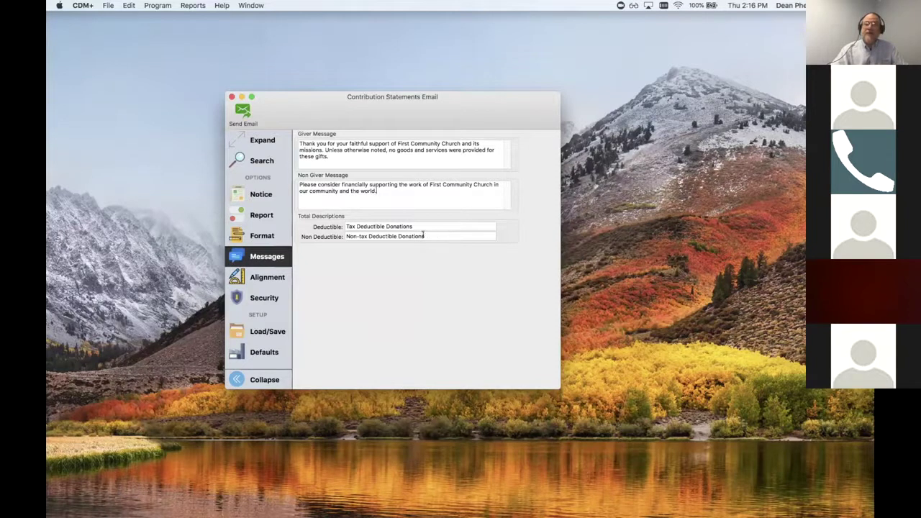
Switch to the Alignment pane to view the a–d address indent and spacing margins
left_click(272, 276)
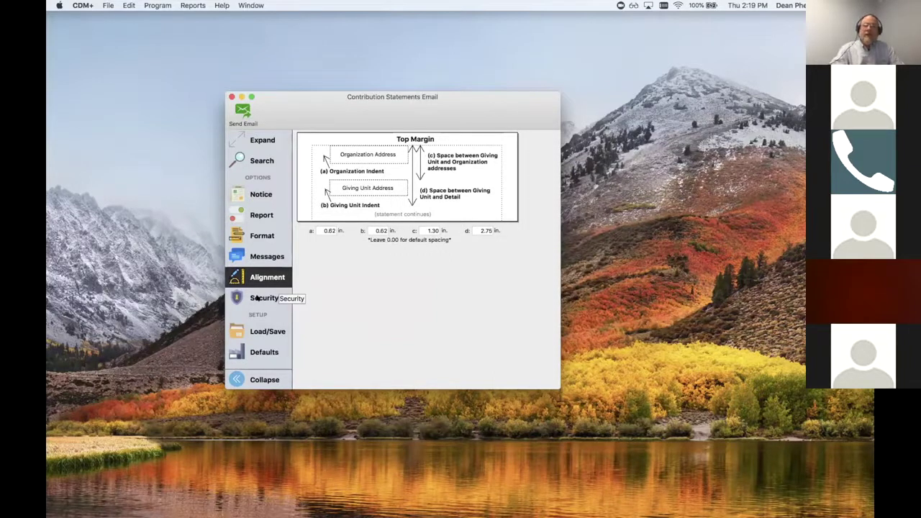
Show the PDF password setting in the Security section of the statements report
left_click(261, 299)
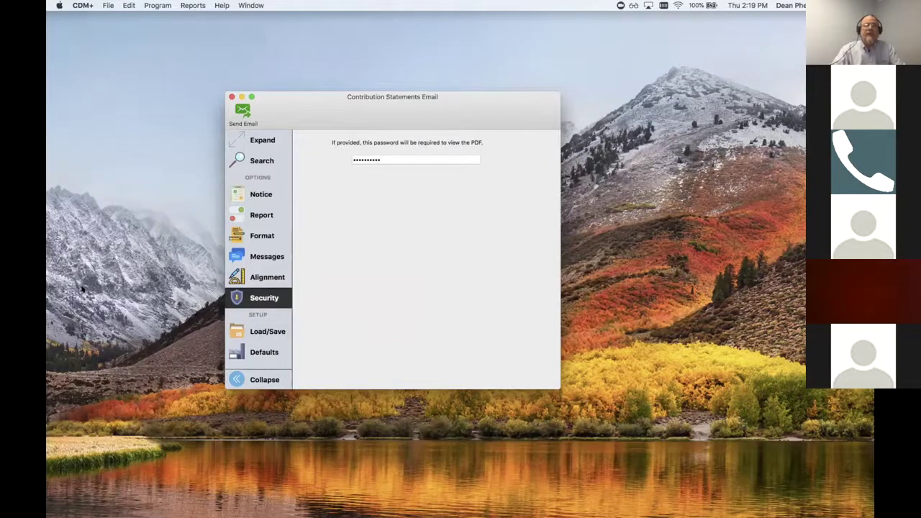
Open the Contribution Statements Line Email report from Reports > Contribution Reports > Statements/Receipts
left_click(193, 5)
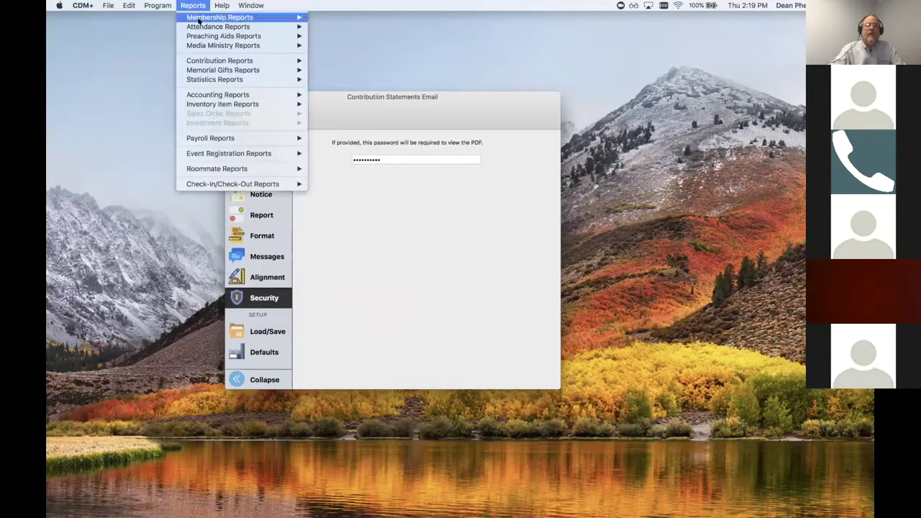
mouse_move(304, 62)
mouse_move(389, 152)
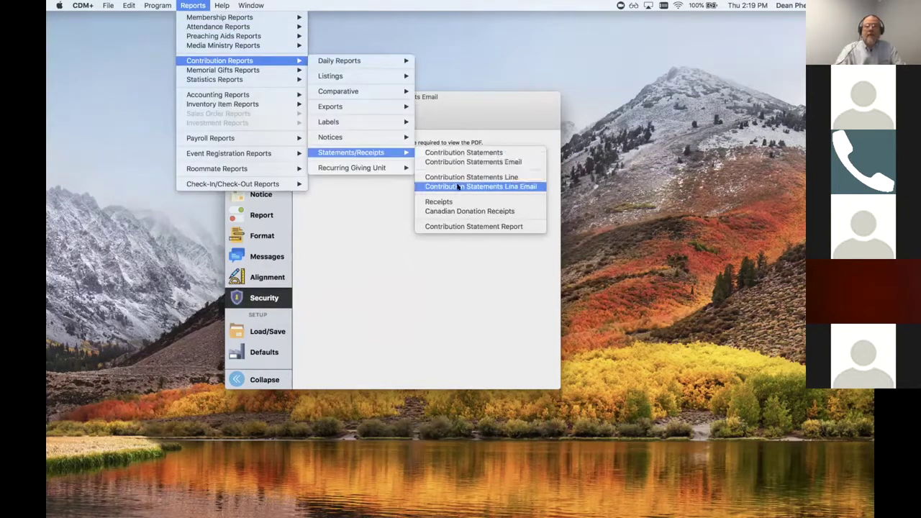
left_click(458, 186)
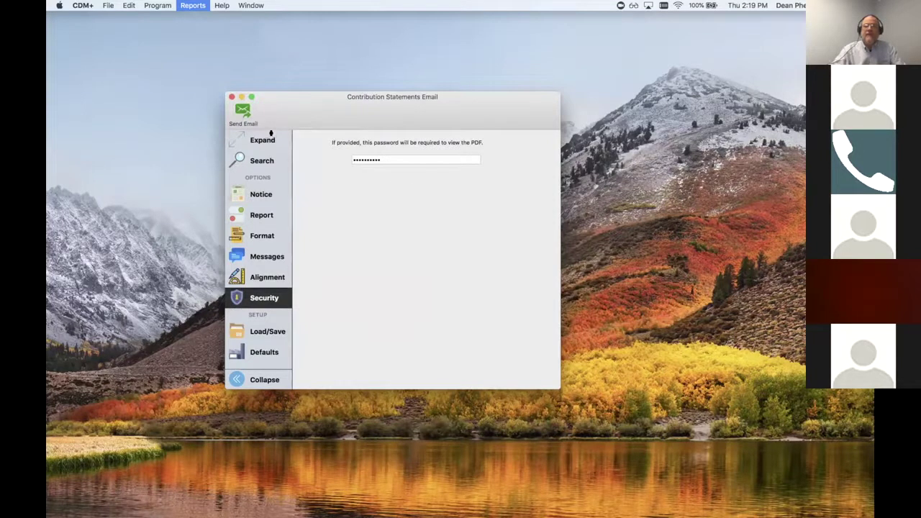
Place Line Email on the right and Statements Email upper left, both showing Report options
left_click_drag(669, 514, 759, 84)
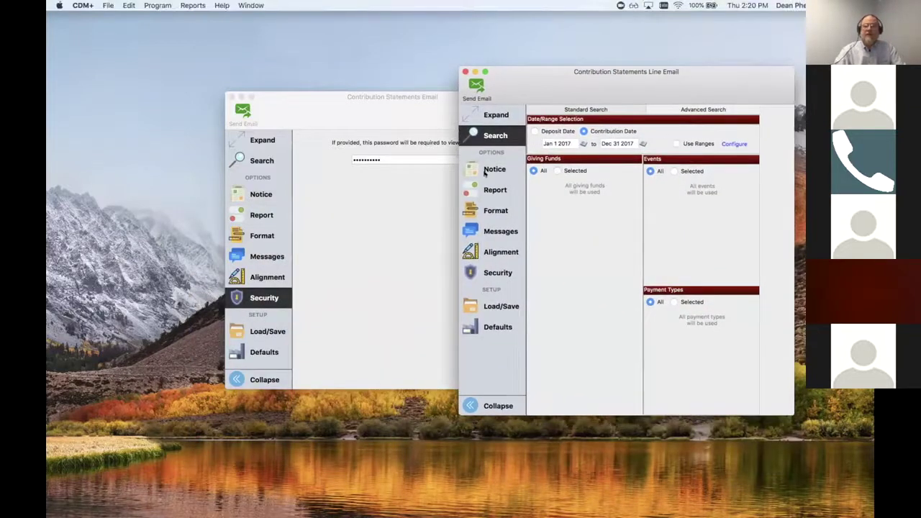
left_click(493, 188)
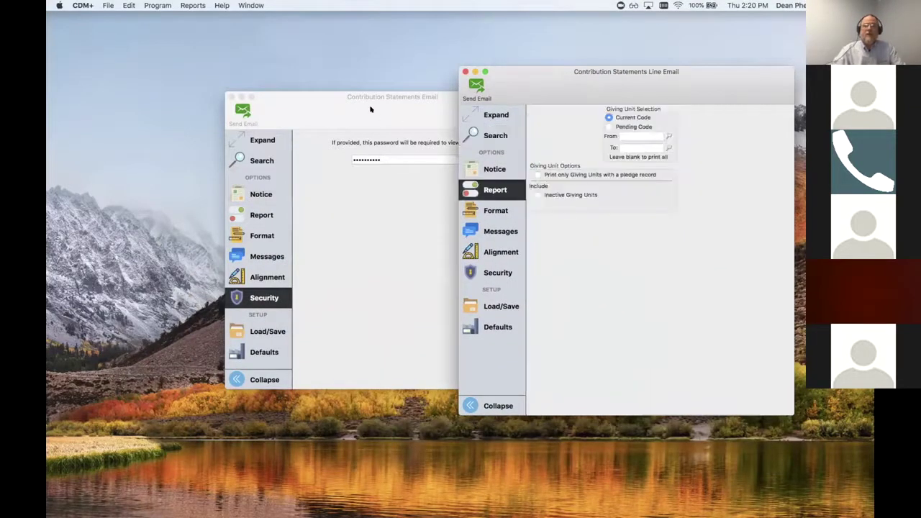
left_click(356, 108)
left_click(256, 218)
left_click_drag(324, 99, 179, 68)
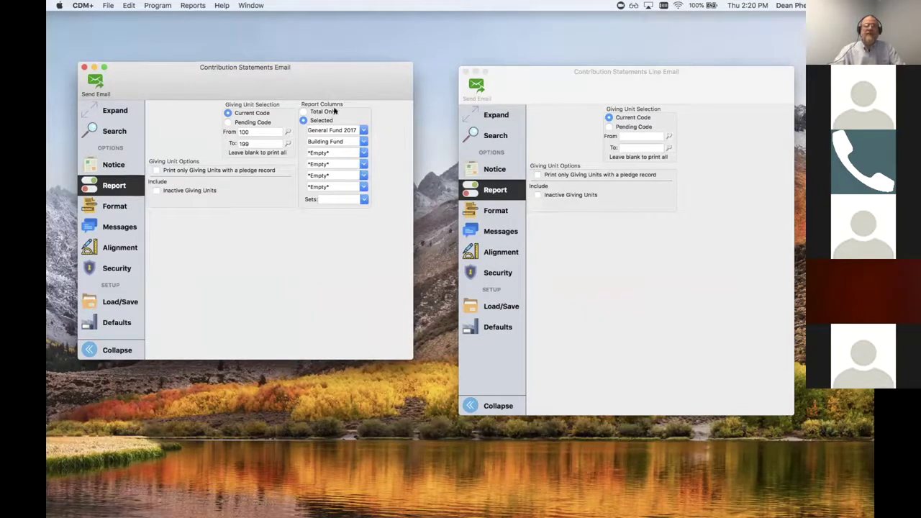
left_click(591, 77)
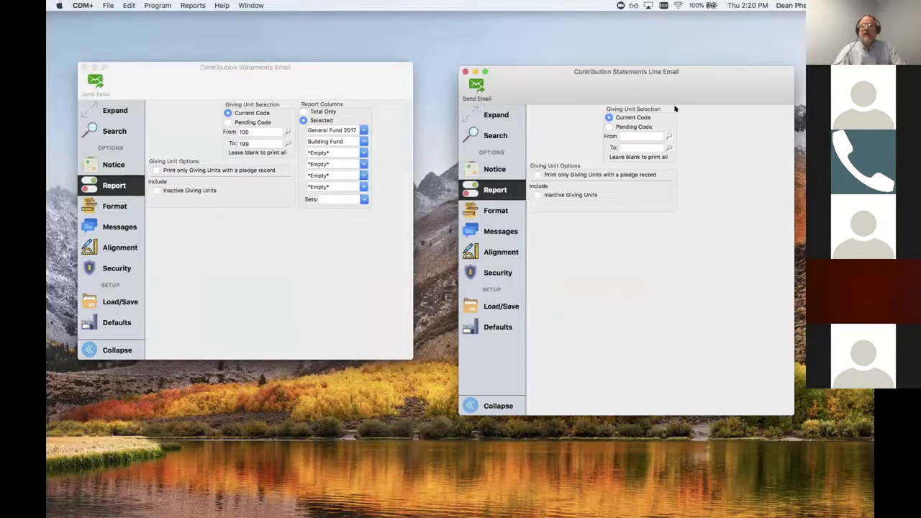